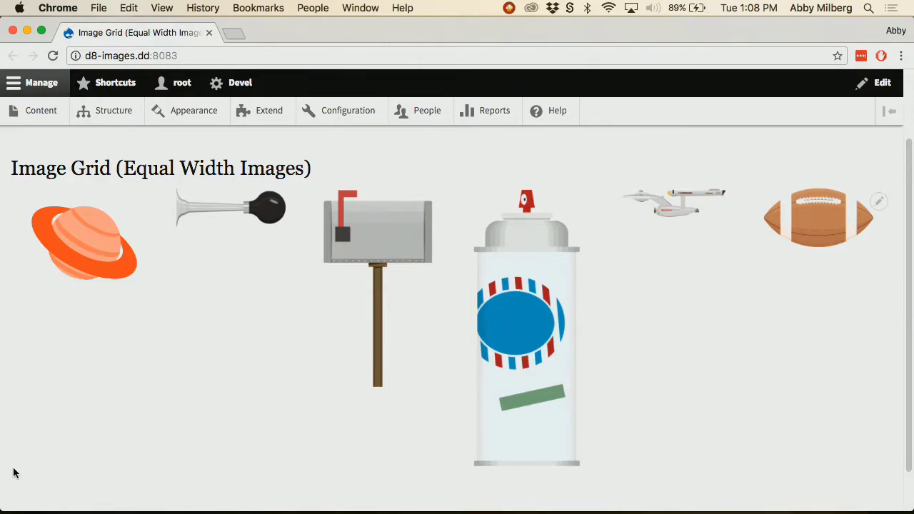
Open the Image Grid w/ Custom Orientation demo page.
scroll(115, 374, up, 3)
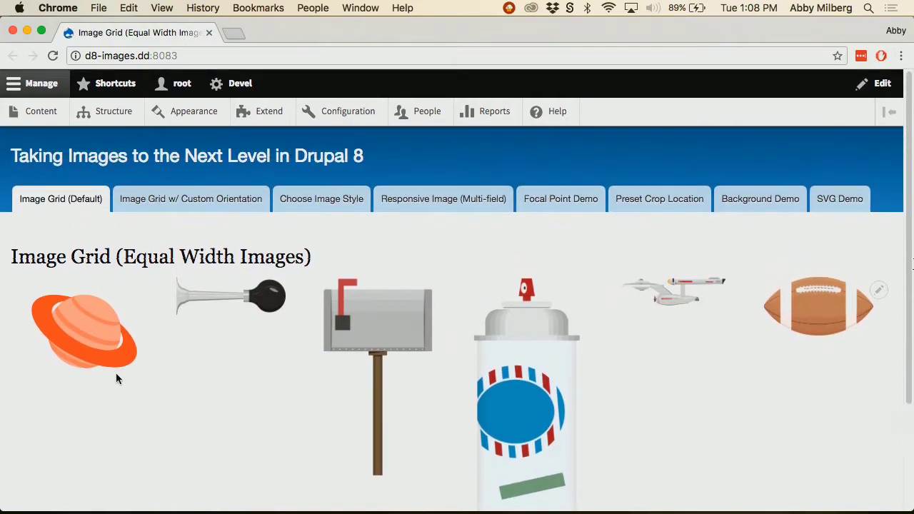
click(203, 203)
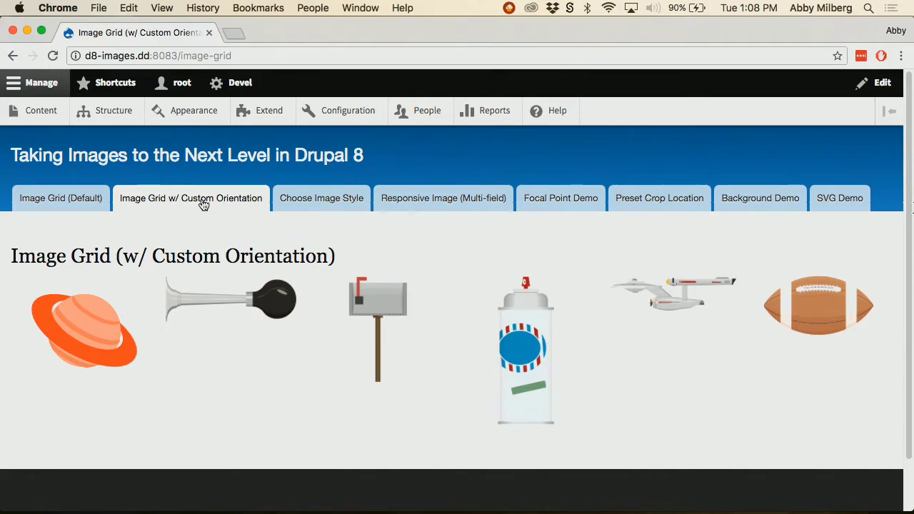
From the site's content list in a new tab, open Aerosol can for editing and view its Image Orientation choices.
super+click(39, 124)
click(334, 31)
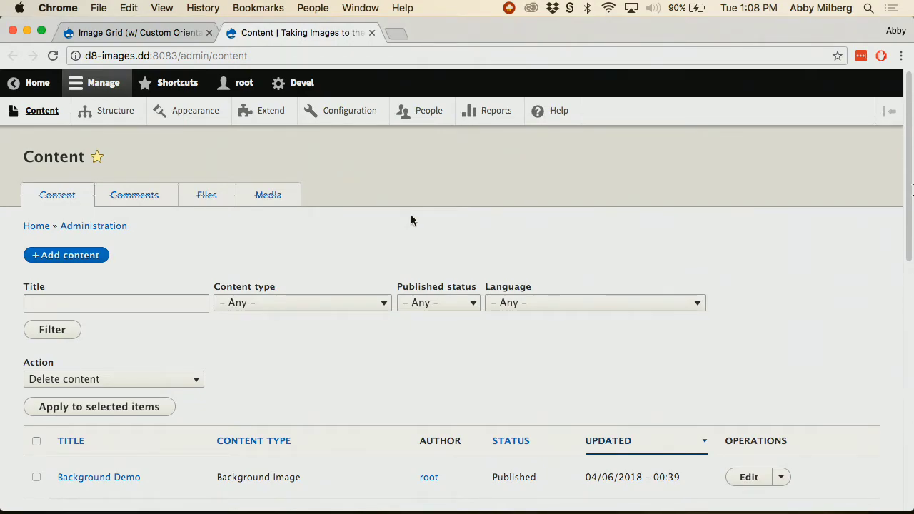
scroll(410, 219, down, 10)
scroll(411, 219, down, 3)
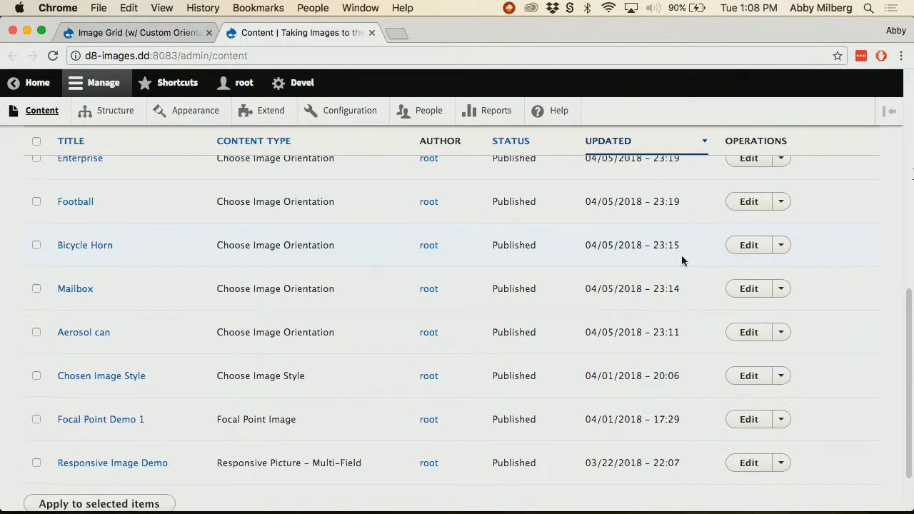
scroll(681, 260, down, 2)
click(750, 267)
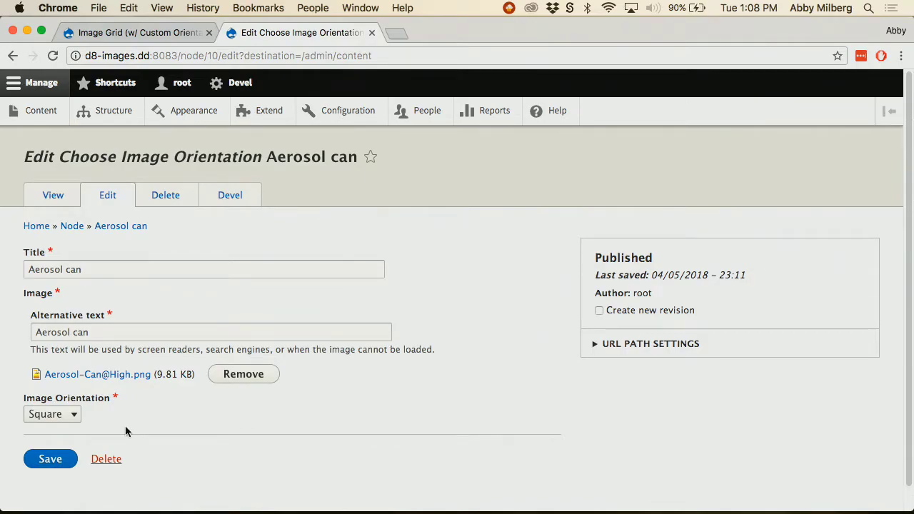
click(75, 418)
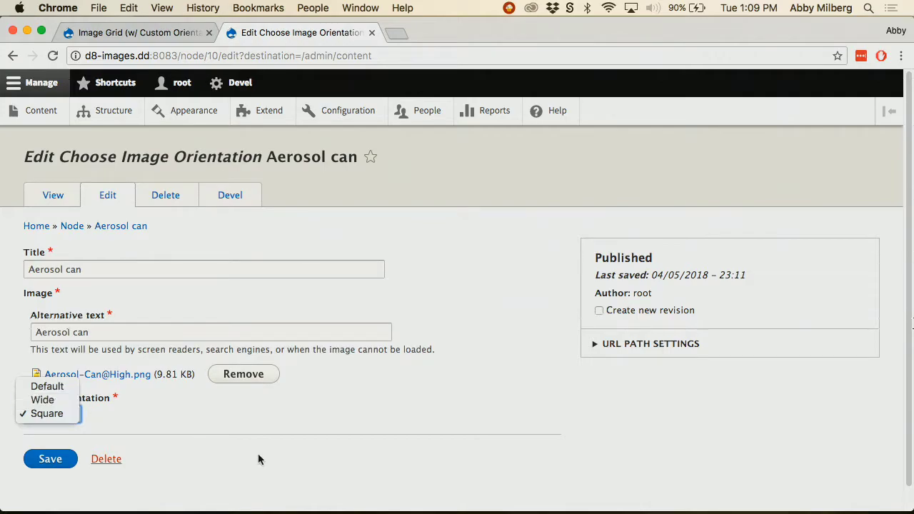
click(538, 475)
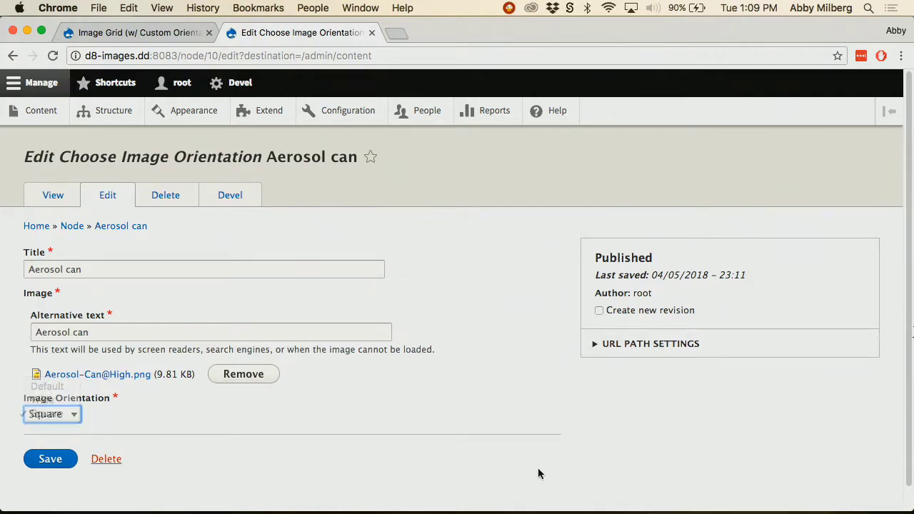
In another new tab, open the field management page of the Choose Image Orientation content type.
super+click(347, 110)
click(449, 32)
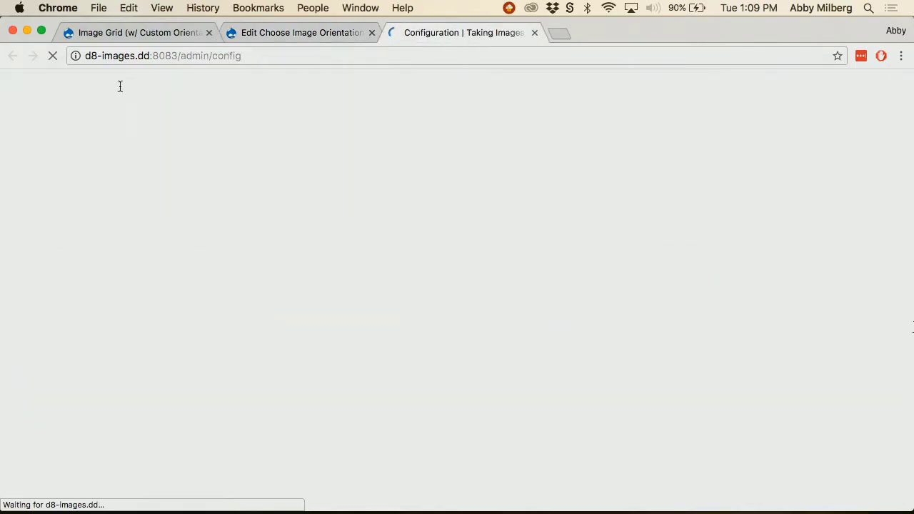
click(115, 110)
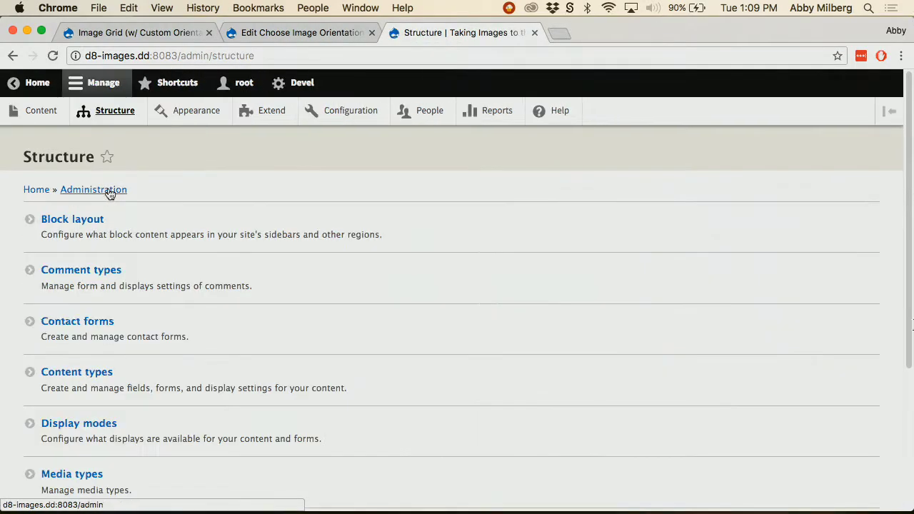
click(97, 379)
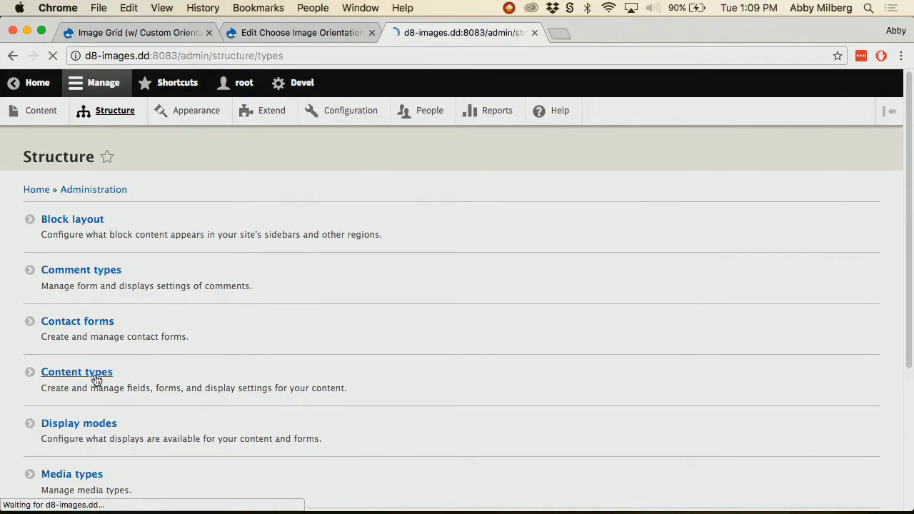
scroll(342, 293, down, 1)
click(829, 275)
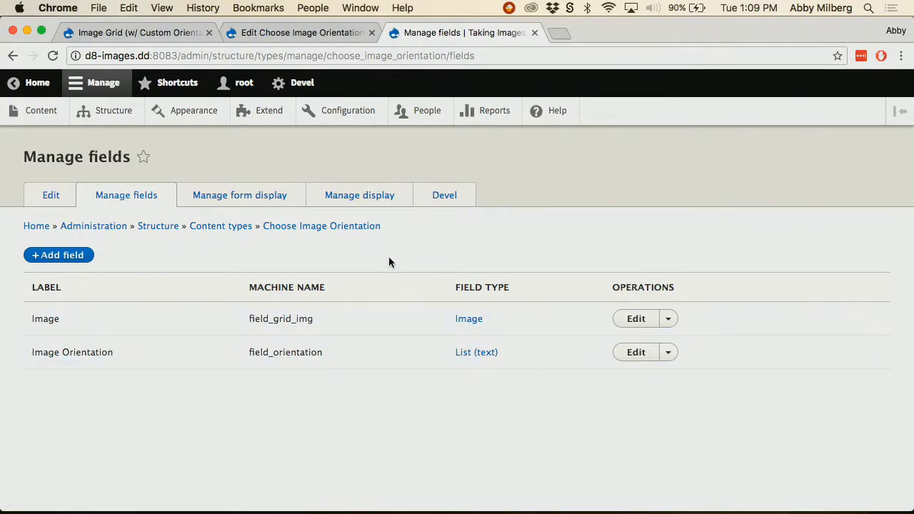
Review the content type's Default display settings and open its Teaser display settings.
click(360, 198)
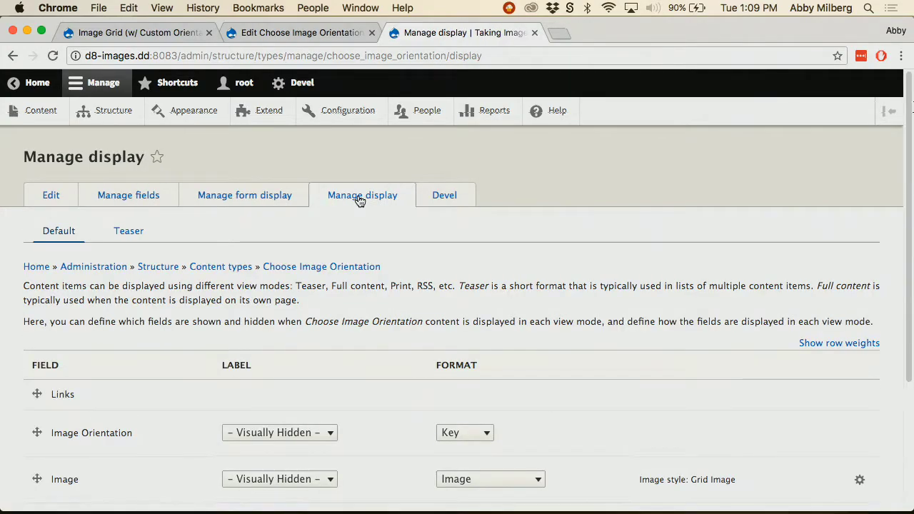
scroll(348, 308, down, 3)
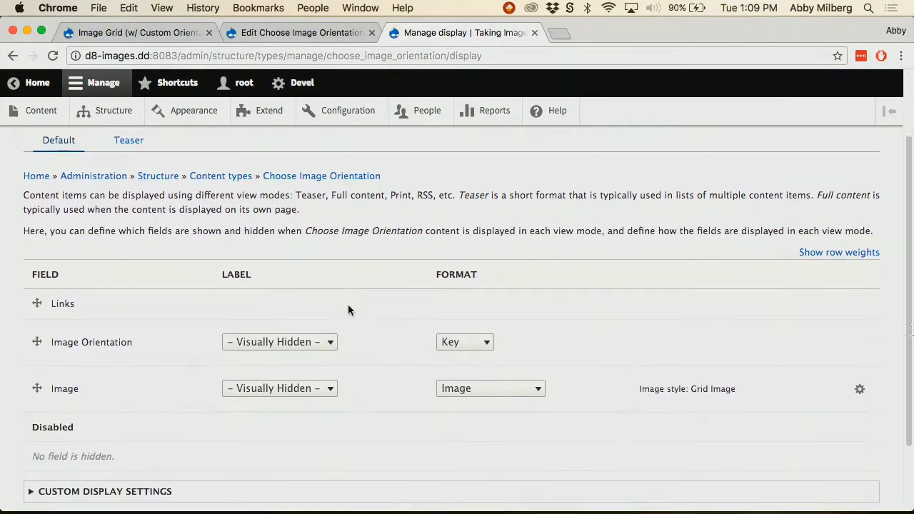
scroll(347, 309, down, 3)
scroll(559, 285, up, 5)
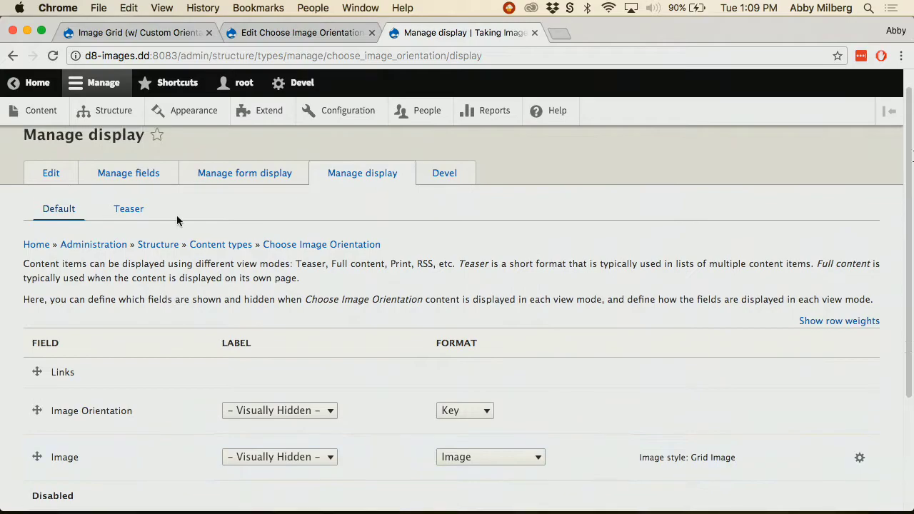
click(128, 208)
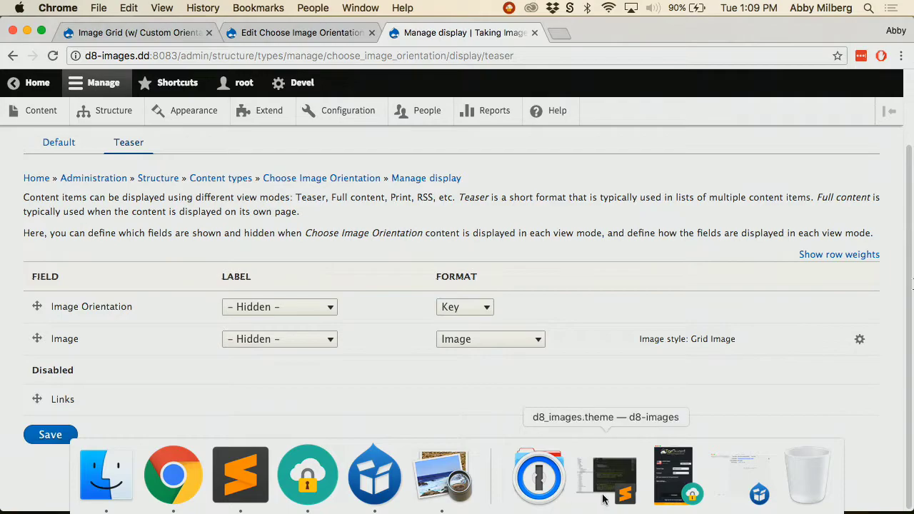
Switch to Sublime Text and highlight the line in d8_images.theme that gets the orientation field's value.
click(603, 500)
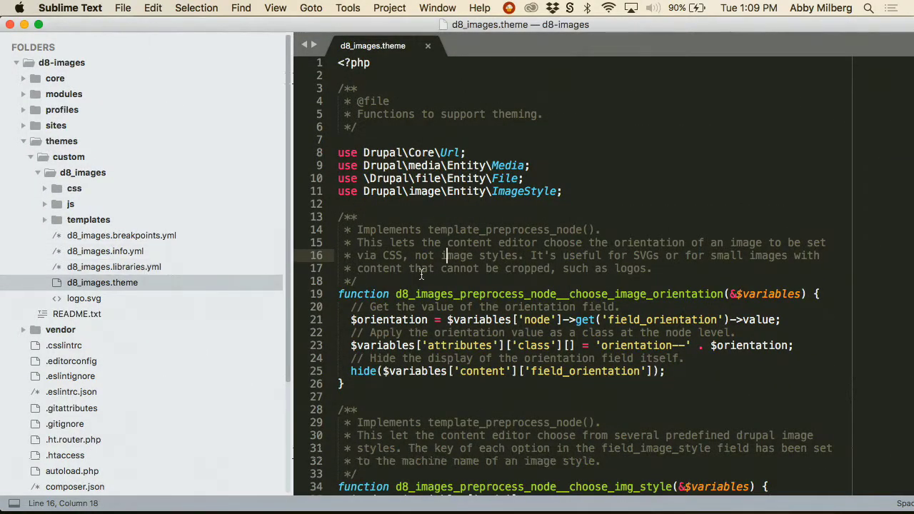
scroll(421, 275, down, 3)
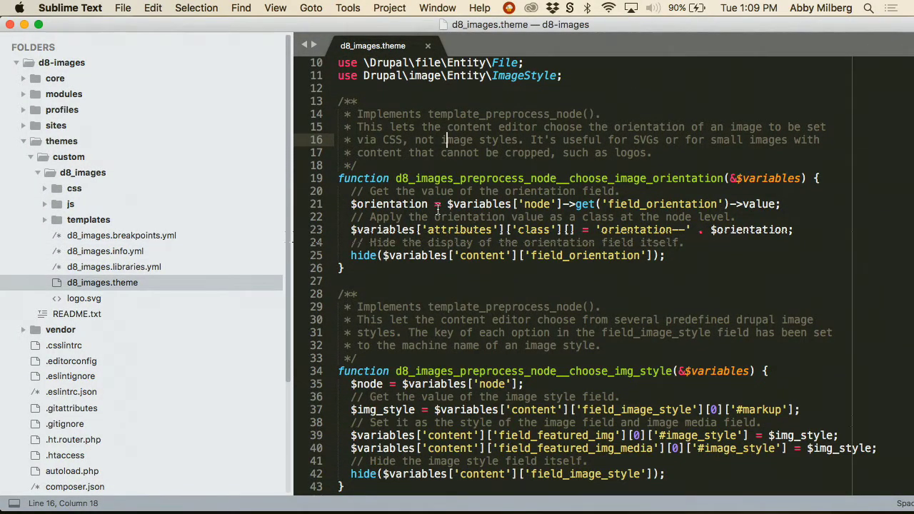
triple_click(451, 205)
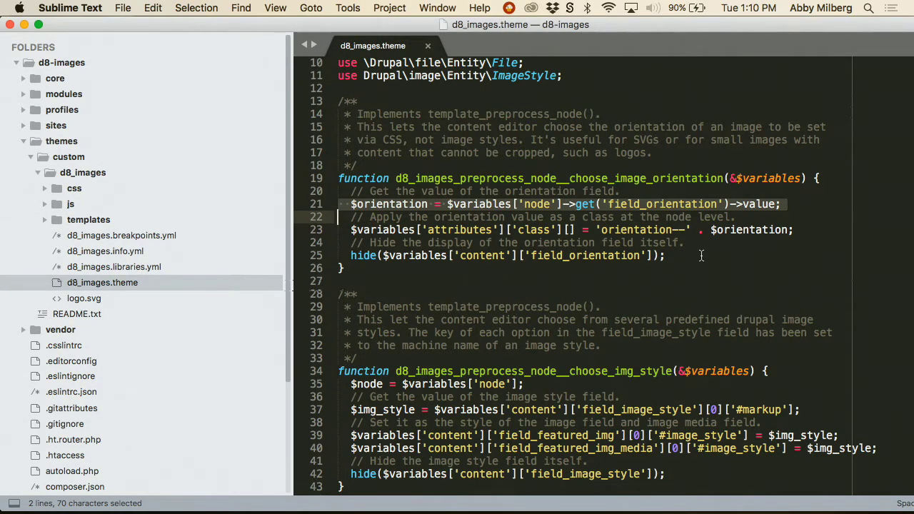
Expand the theme's css and templates/node folders and open node--choose-image-orientation--teaser.html.twig.
click(82, 189)
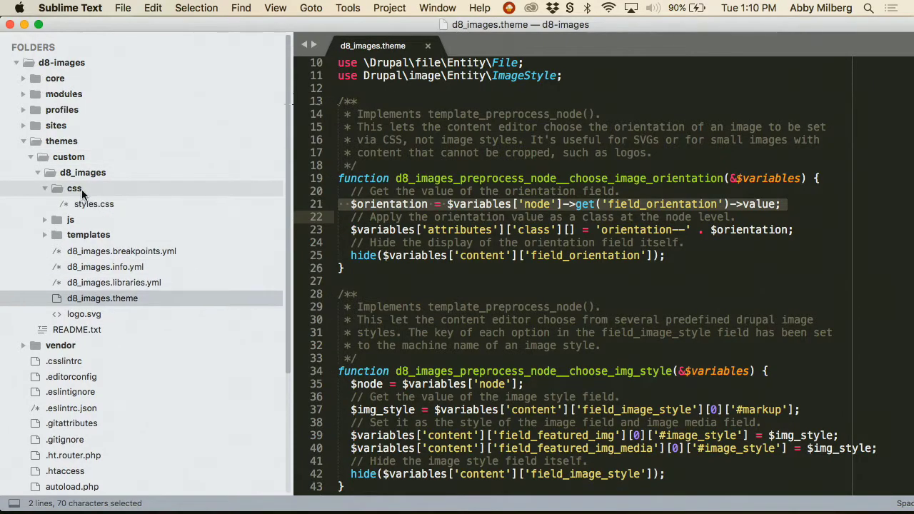
click(89, 236)
click(91, 252)
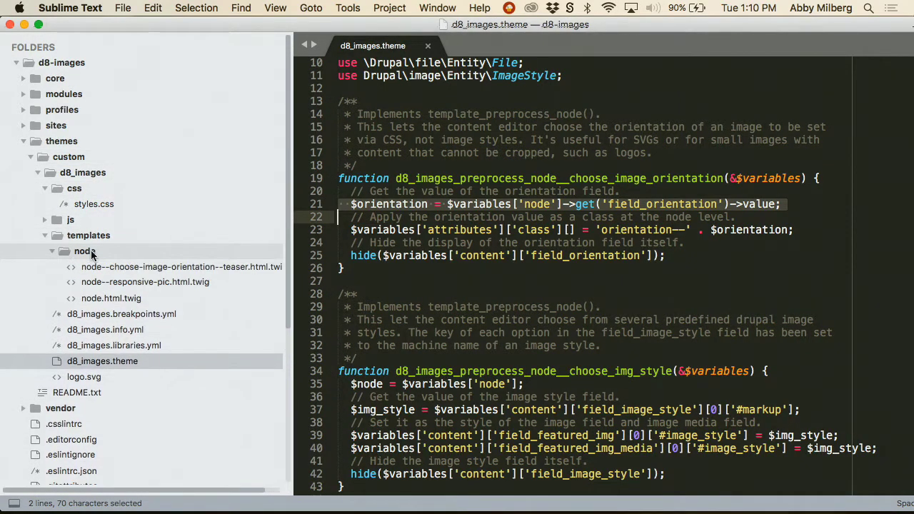
click(132, 267)
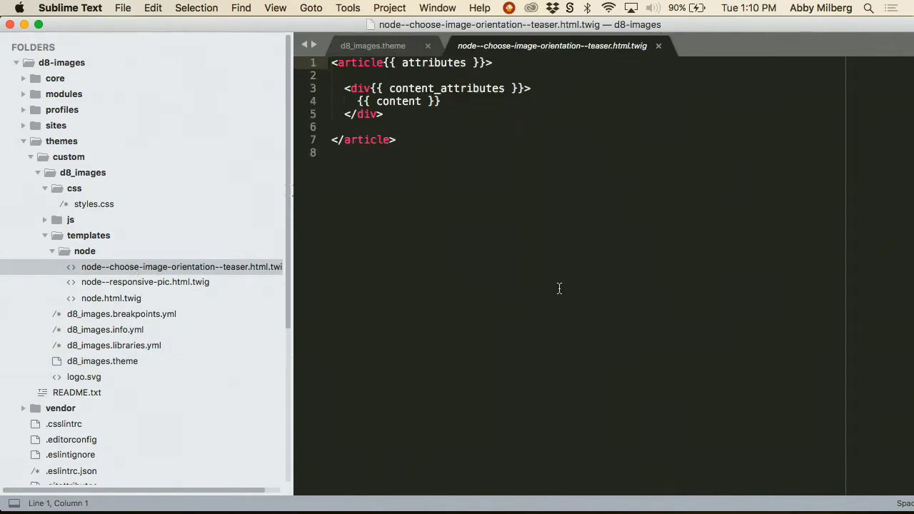
Open styles.css and highlight the max-width rules for the default, square and wide orientations.
click(143, 205)
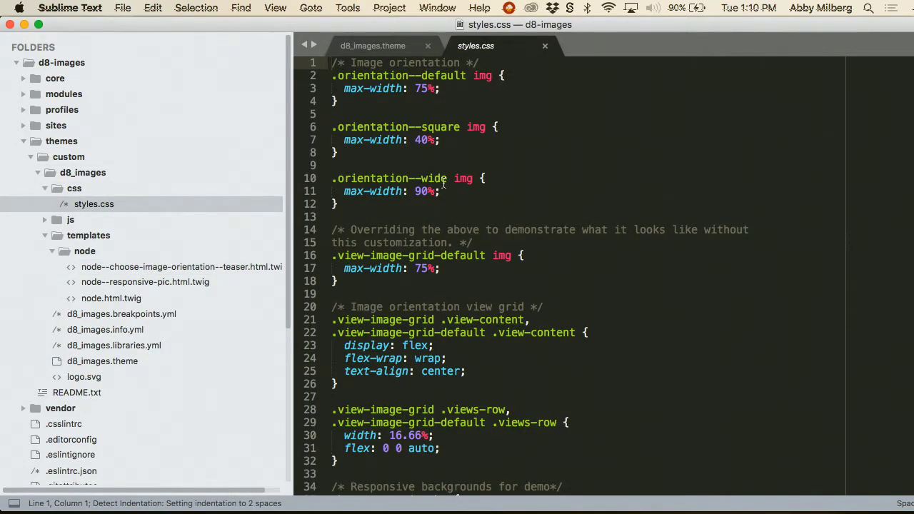
drag(358, 206, 330, 75)
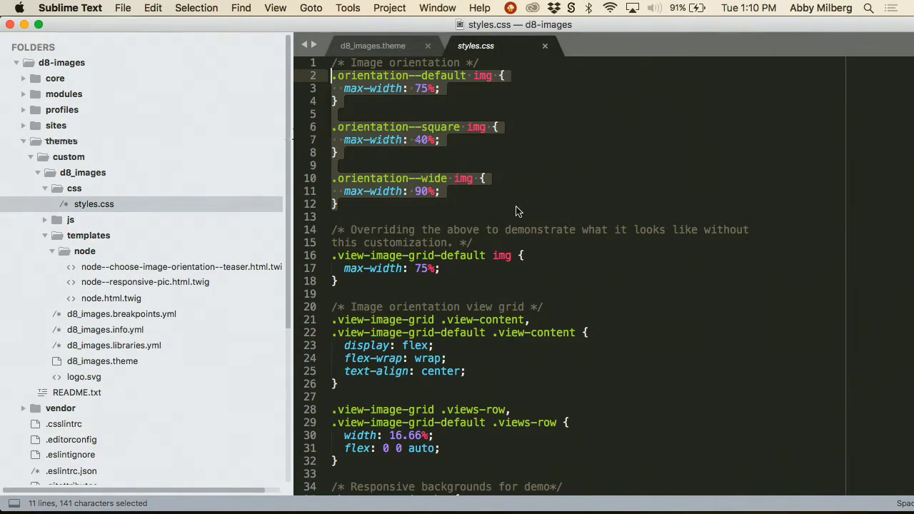
click(512, 270)
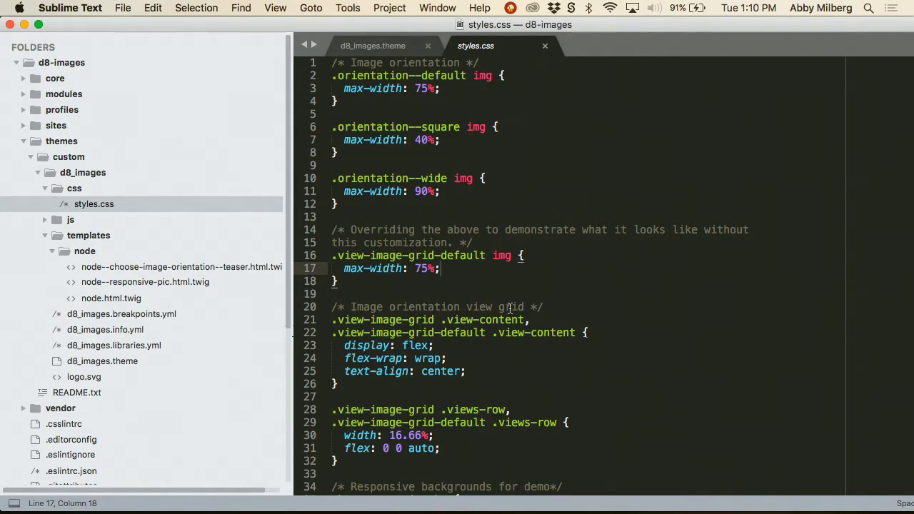
Switch back to Chrome and examine the image style assigned to the Image field in the Teaser display.
mouse_move(341, 503)
click(211, 511)
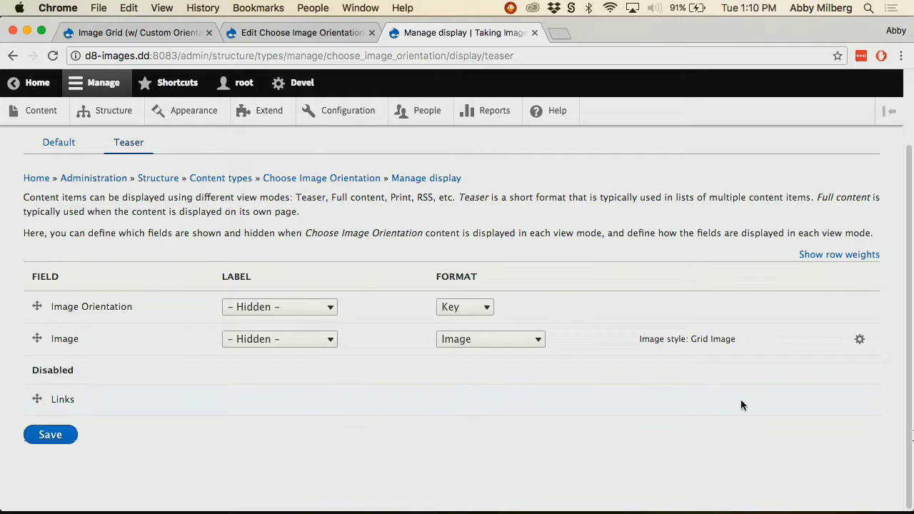
drag(650, 342, 735, 341)
click(740, 346)
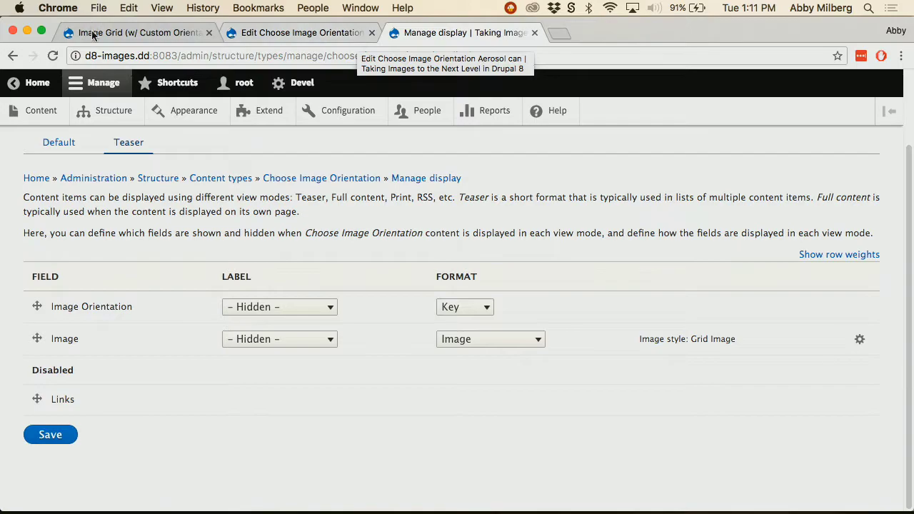
Return to the demo site's tab and examine the Image Grid (Default) page.
click(125, 32)
click(76, 197)
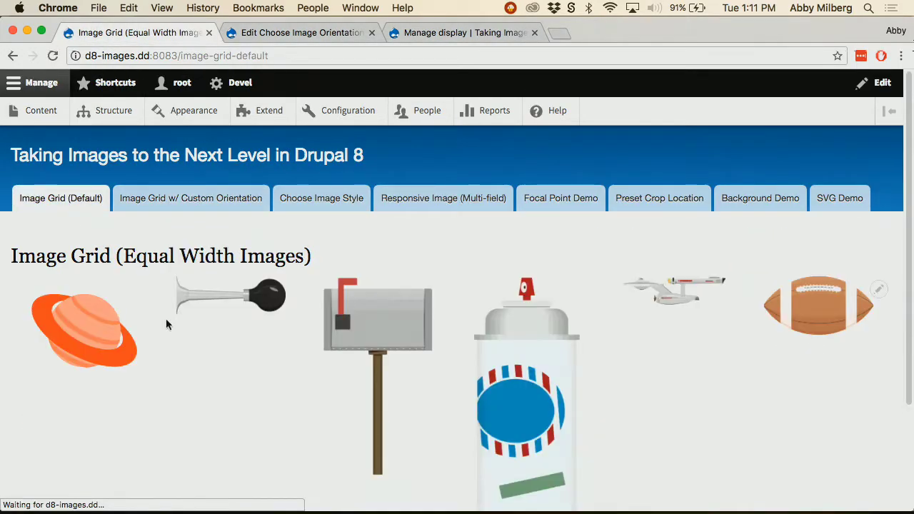
scroll(334, 341, down, 3)
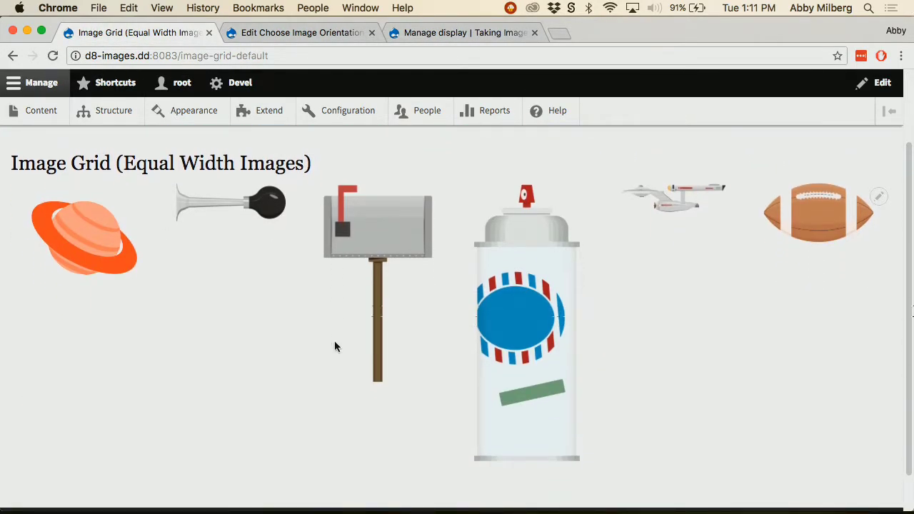
scroll(334, 346, up, 3)
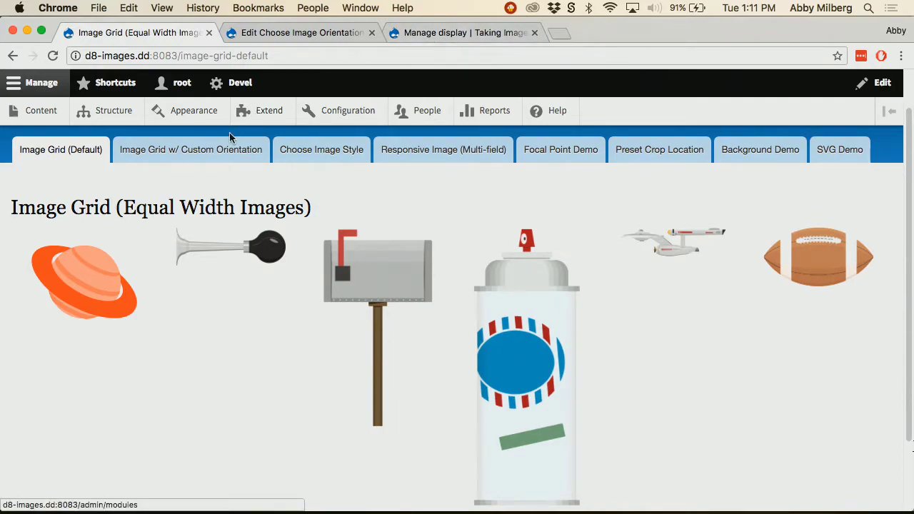
Open the Choose Image Style demo page and close the other two browser tabs.
click(338, 154)
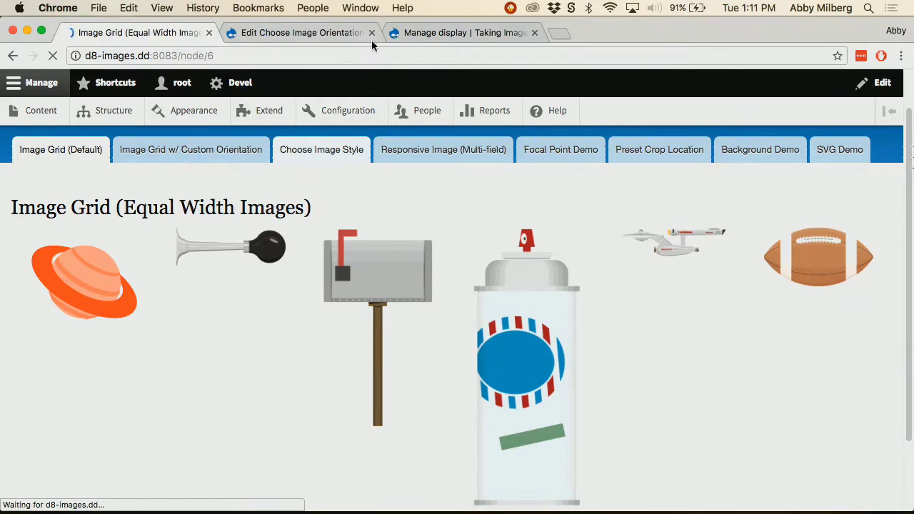
click(371, 32)
click(372, 32)
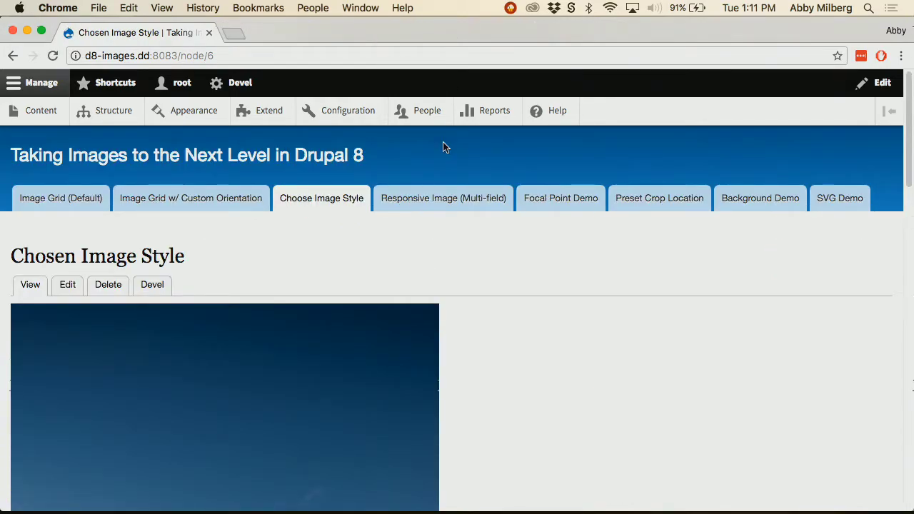
Look through all the images on the Chosen Image Style page.
scroll(443, 145, down, 2)
scroll(442, 146, down, 15)
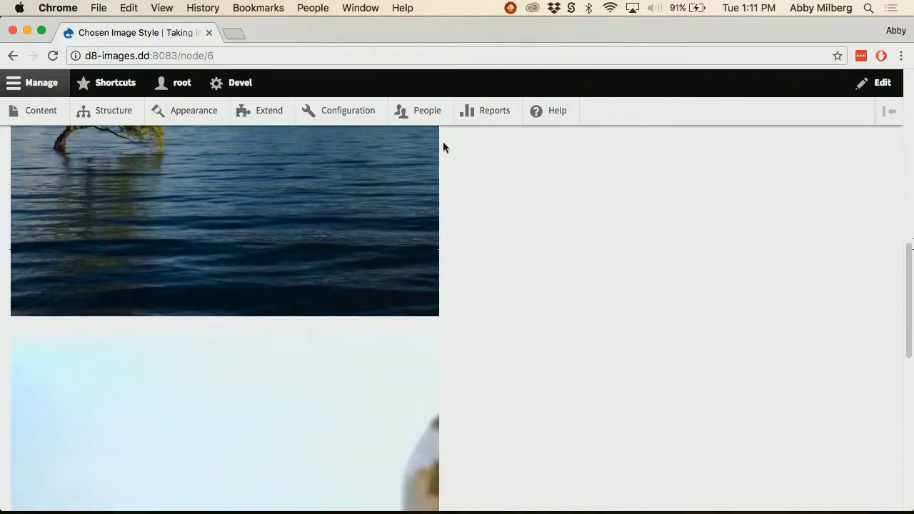
scroll(442, 147, down, 3)
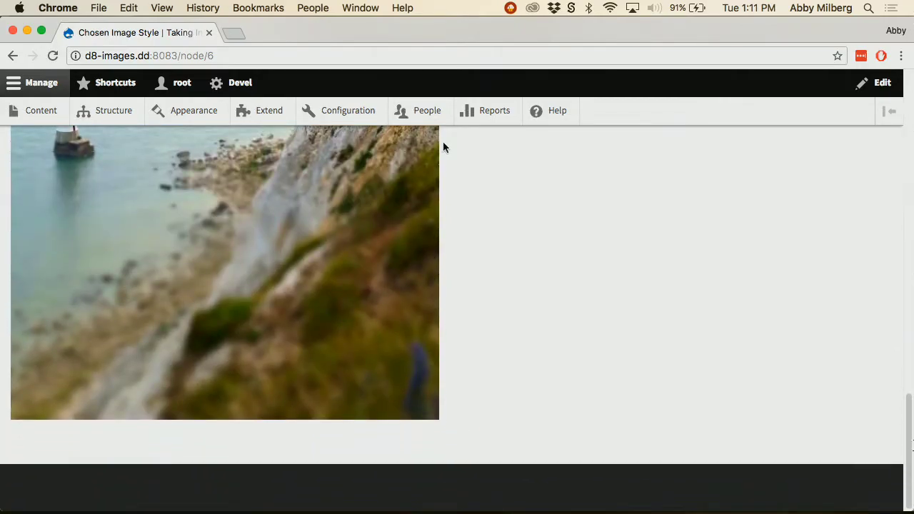
scroll(443, 147, up, 20)
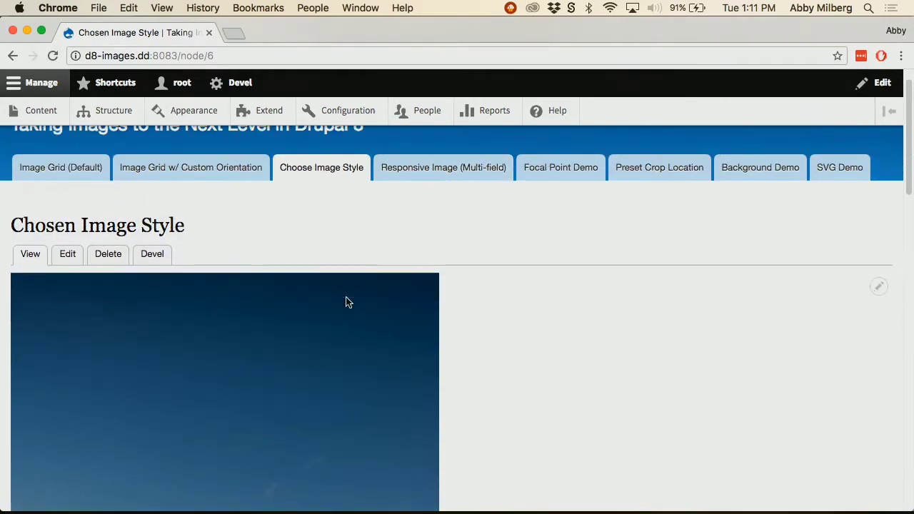
Open the site's Configuration page in a second tab and return to the Chosen Image Style page.
super+click(353, 112)
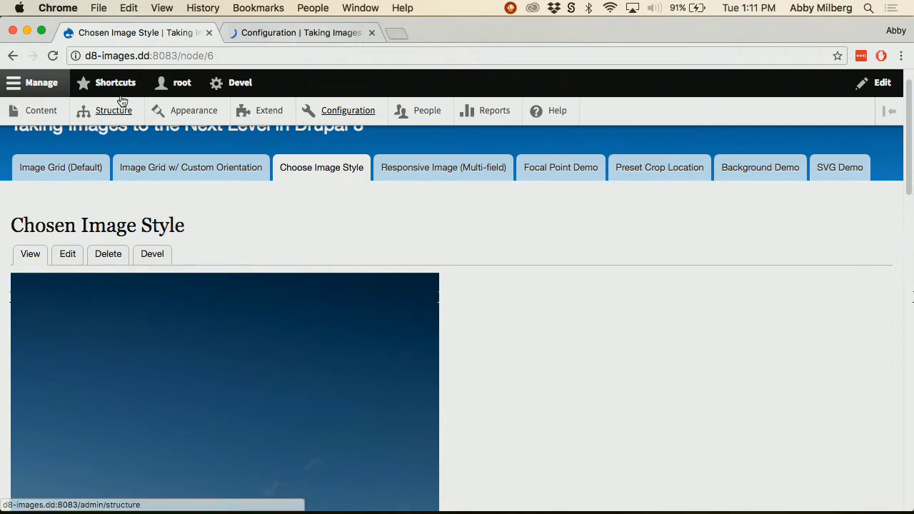
click(294, 29)
scroll(116, 309, down, 1)
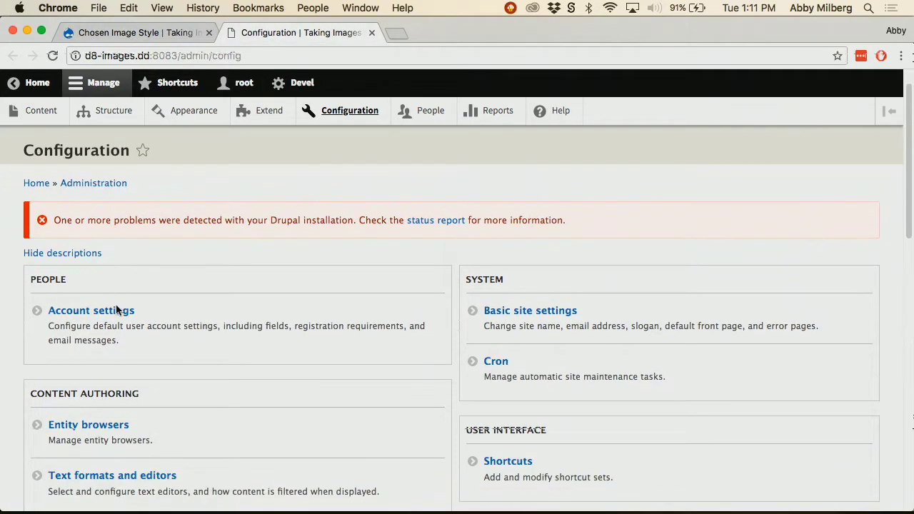
click(183, 34)
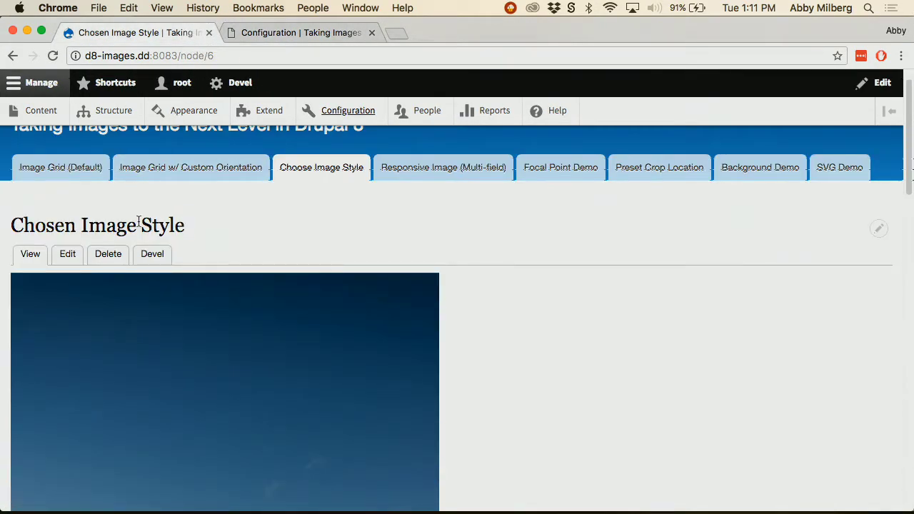
Open the Chosen Image Style node for editing and examine the options of its Image Style field.
click(68, 254)
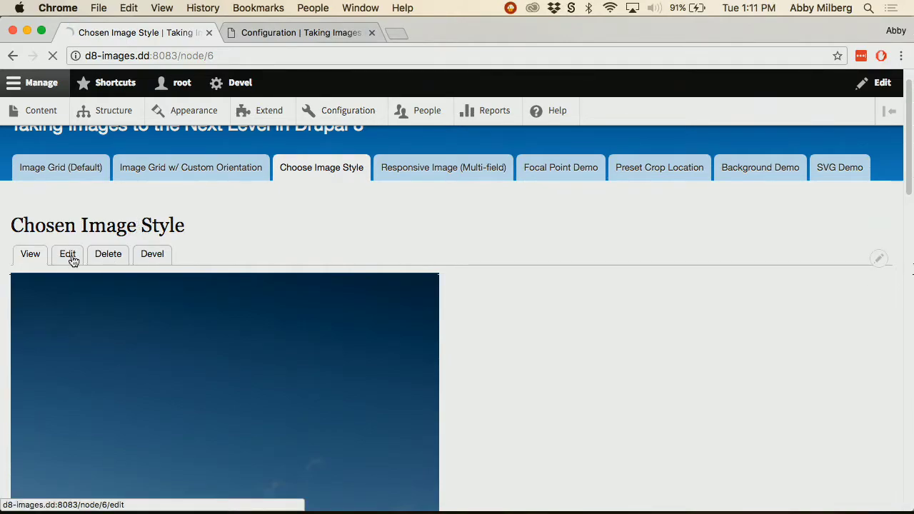
scroll(268, 281, down, 3)
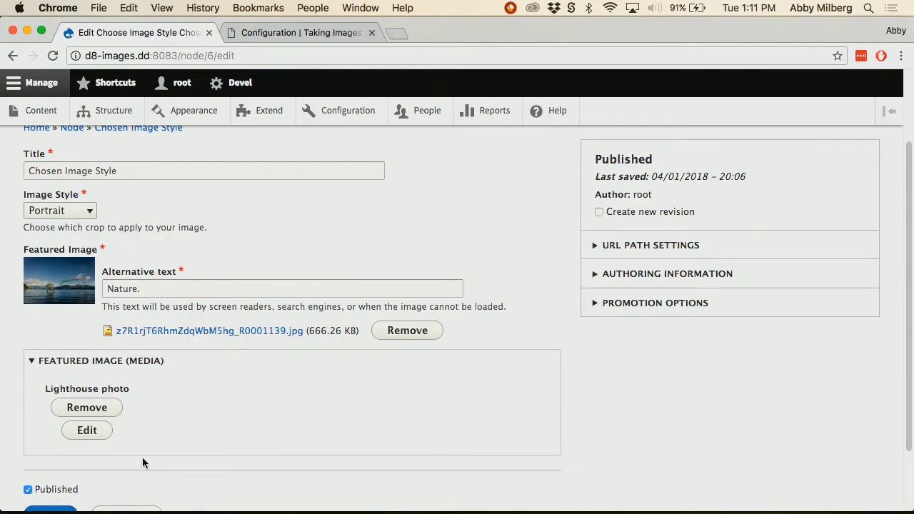
click(85, 211)
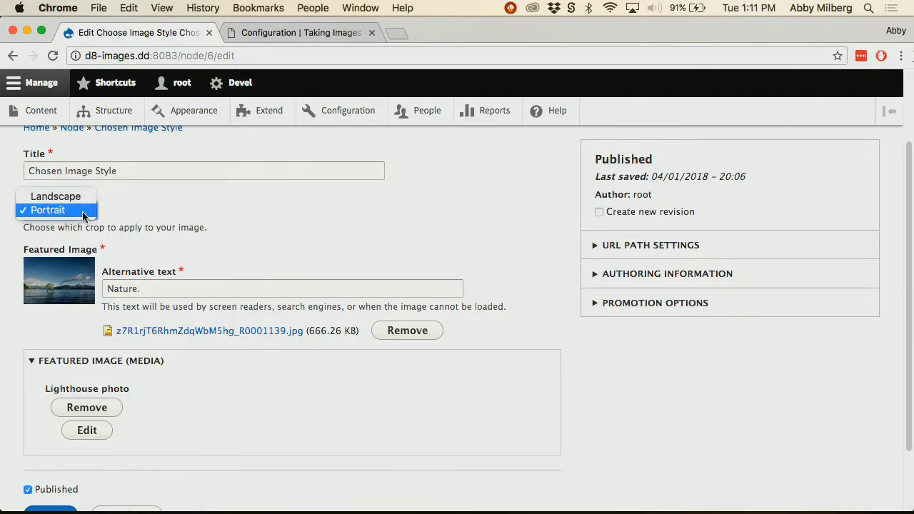
click(227, 208)
scroll(226, 208, up, 3)
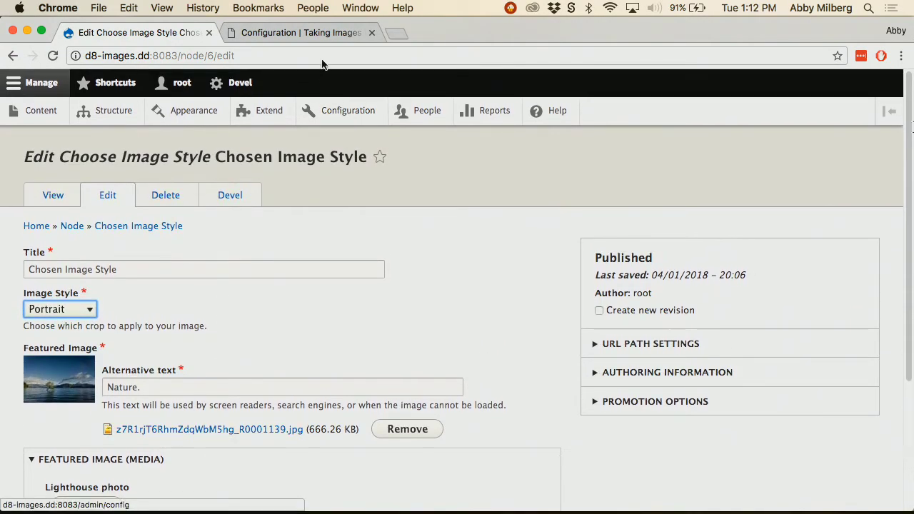
In the Configuration tab, go to the content types and open the field list of Choose Image Style.
click(327, 34)
click(126, 116)
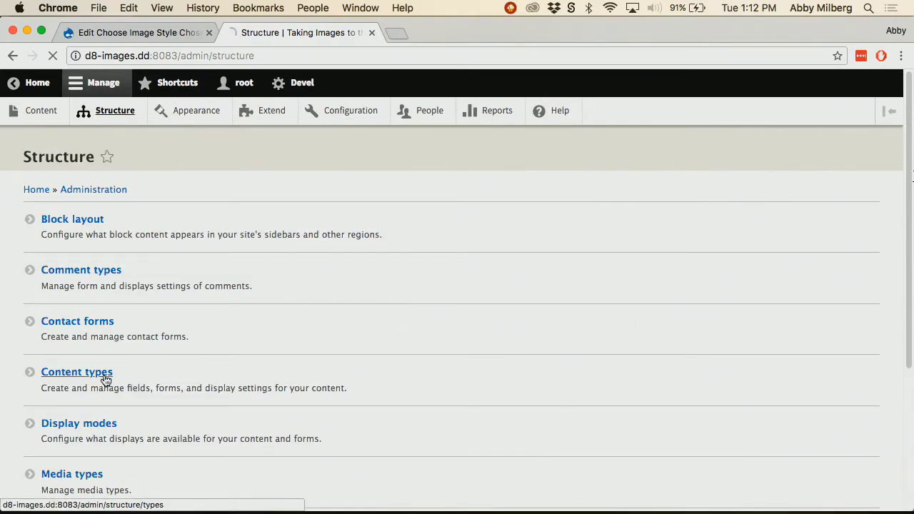
click(102, 383)
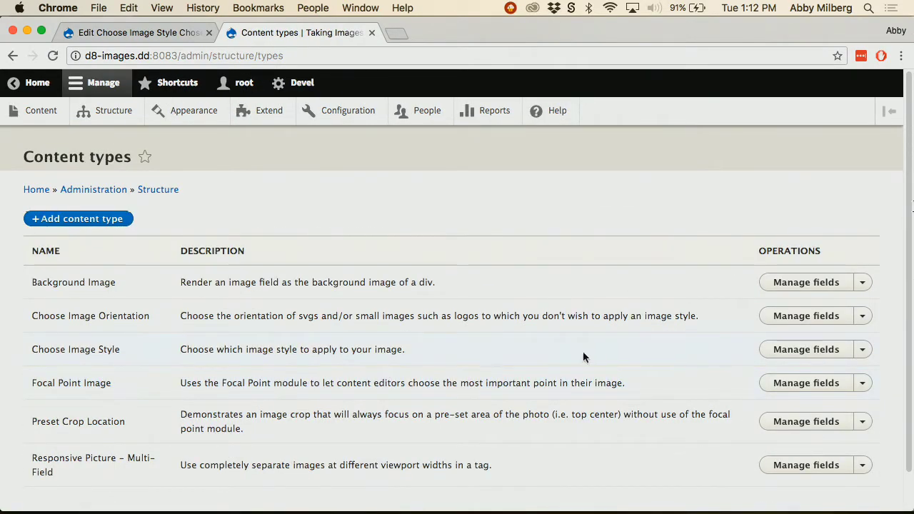
click(831, 349)
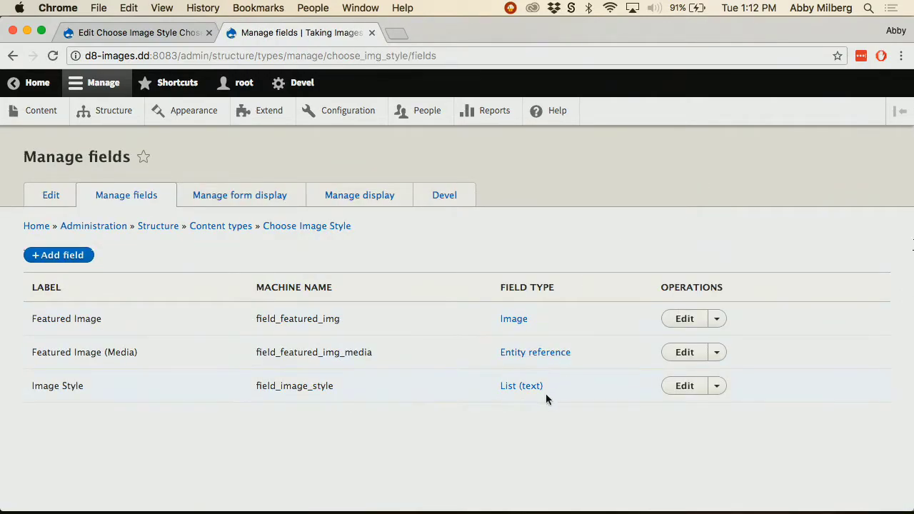
Examine the field formats and image styles in the content type's Teaser and Default displays.
click(378, 197)
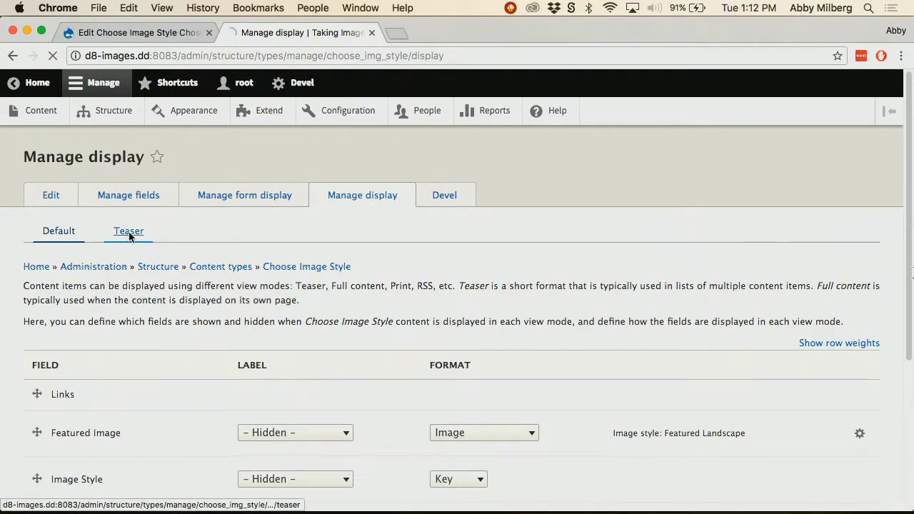
click(128, 235)
scroll(129, 236, down, 3)
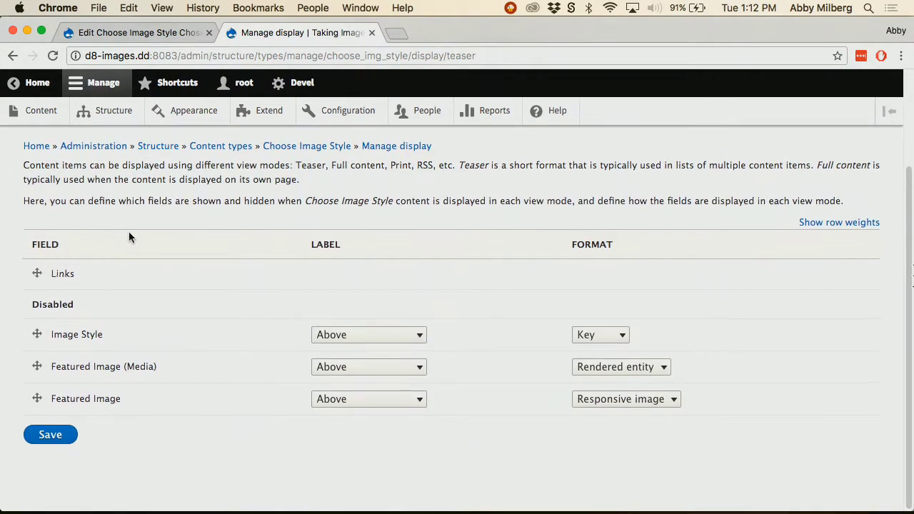
scroll(128, 231, up, 1)
scroll(129, 234, up, 2)
click(74, 214)
scroll(379, 299, down, 4)
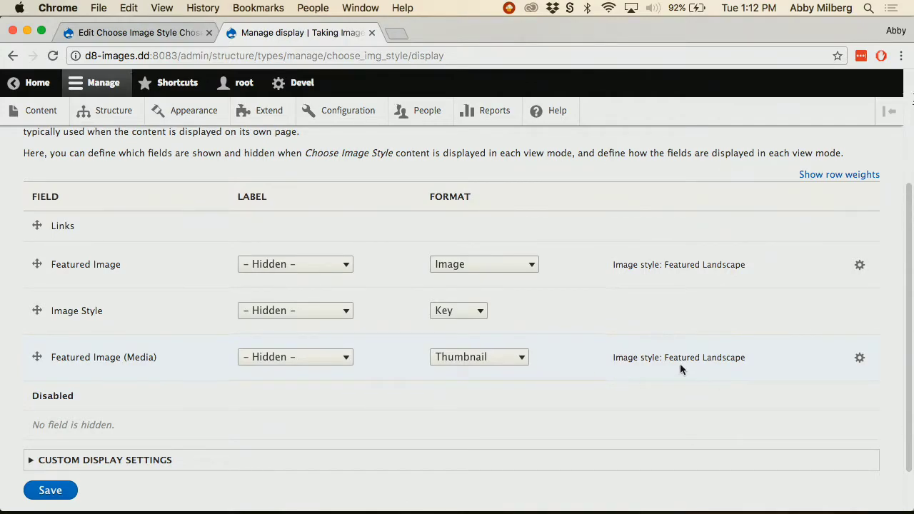
Switch to Sublime Text, close styles.css and bring up the choose_img_style preprocess function in d8_images.theme.
mouse_move(322, 507)
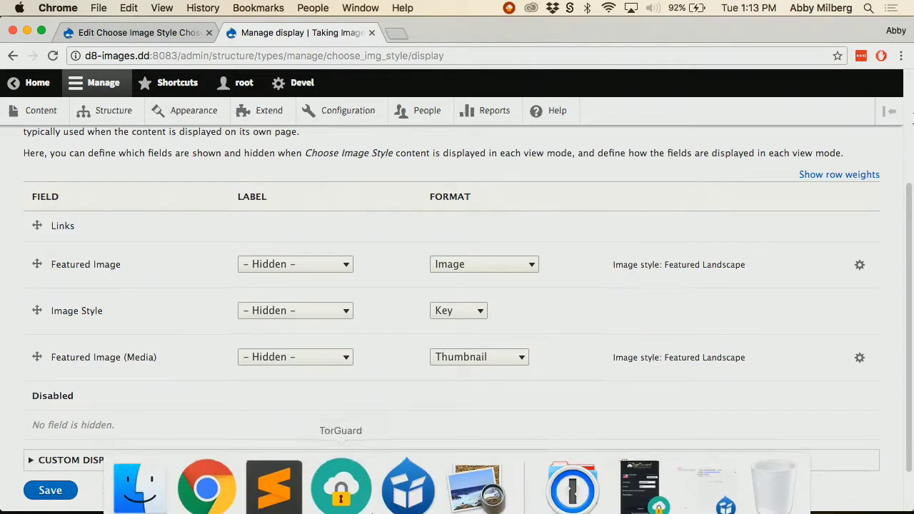
click(274, 486)
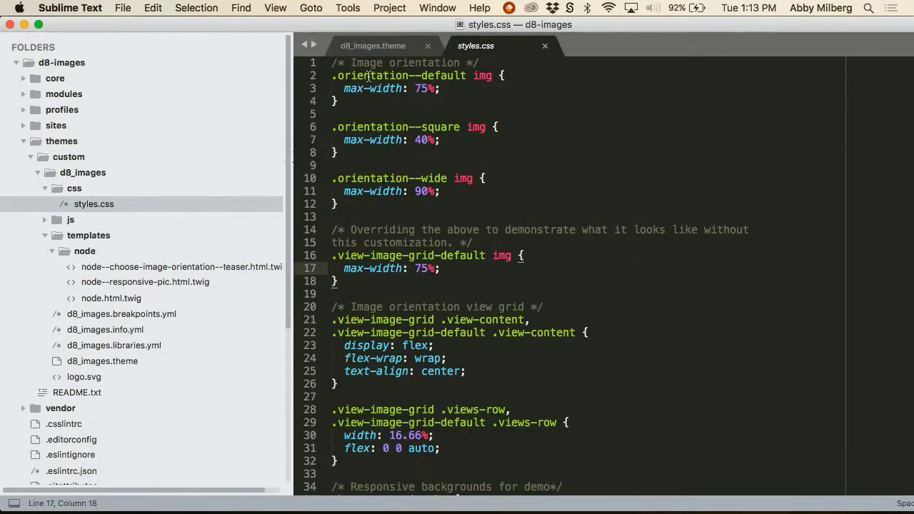
key(ctrl+Tab)
click(540, 44)
click(542, 45)
scroll(518, 159, down, 2)
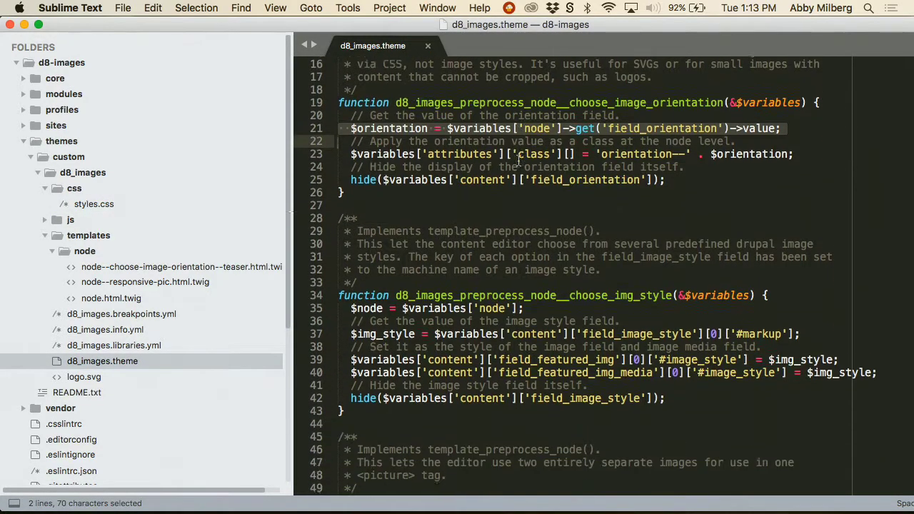
scroll(518, 160, down, 3)
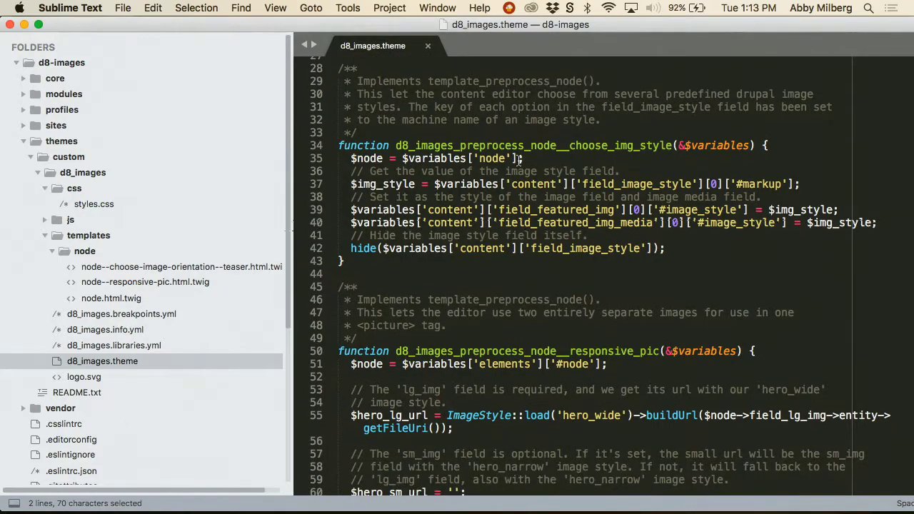
Highlight the line that reads the field_image_style value into $img_style and review the surrounding code.
triple_click(528, 185)
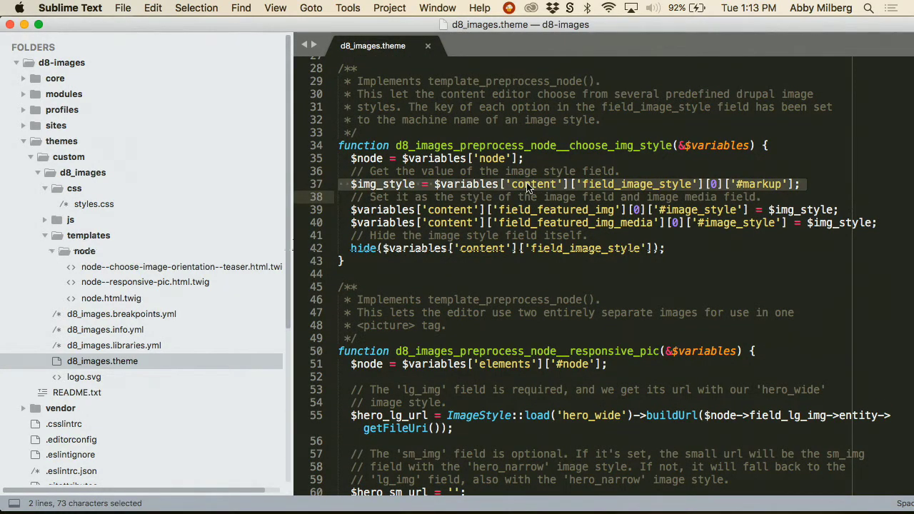
scroll(528, 185, up, 5)
scroll(528, 185, down, 4)
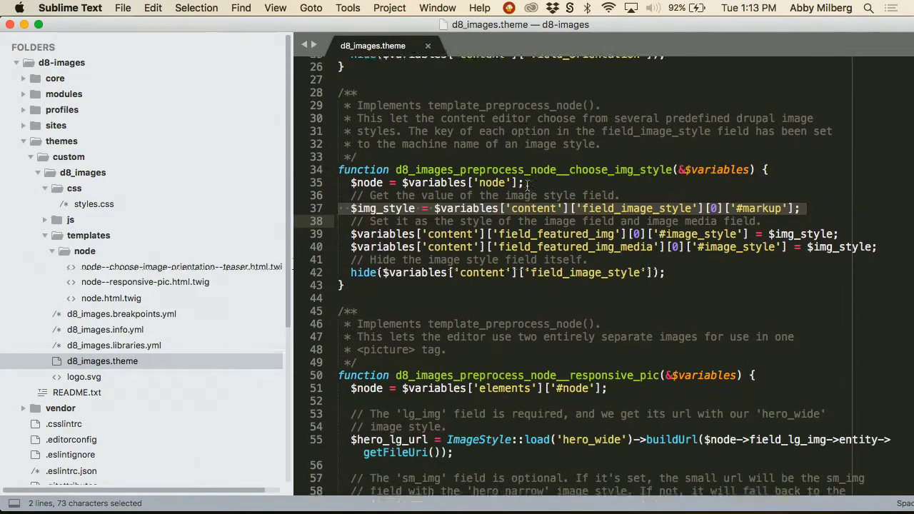
scroll(549, 191, down, 1)
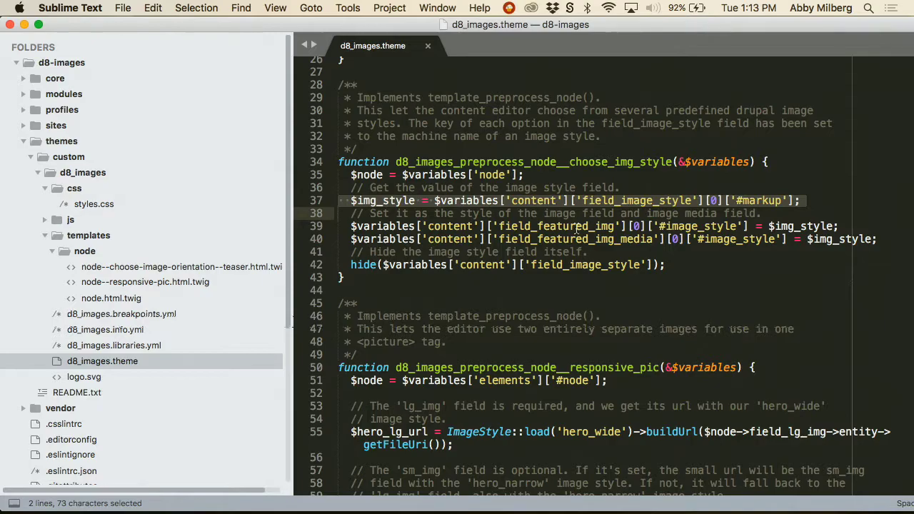
Highlight and examine the lines that apply $img_style to field_featured_img and field_featured_img_media.
triple_click(556, 226)
click(563, 226)
double_click(575, 226)
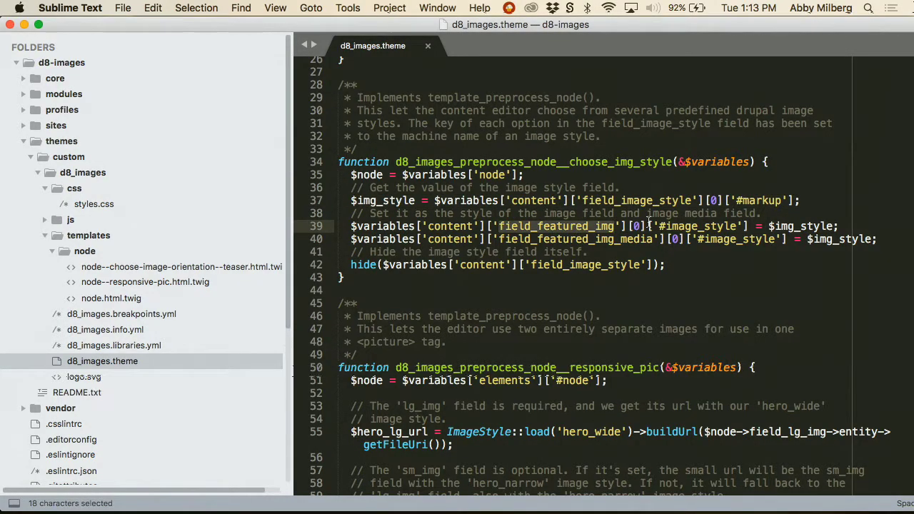
triple_click(668, 227)
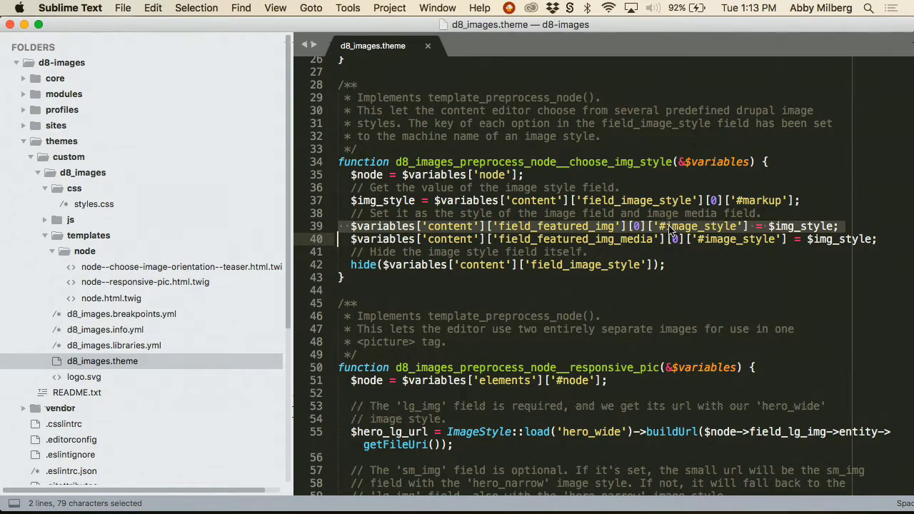
click(602, 247)
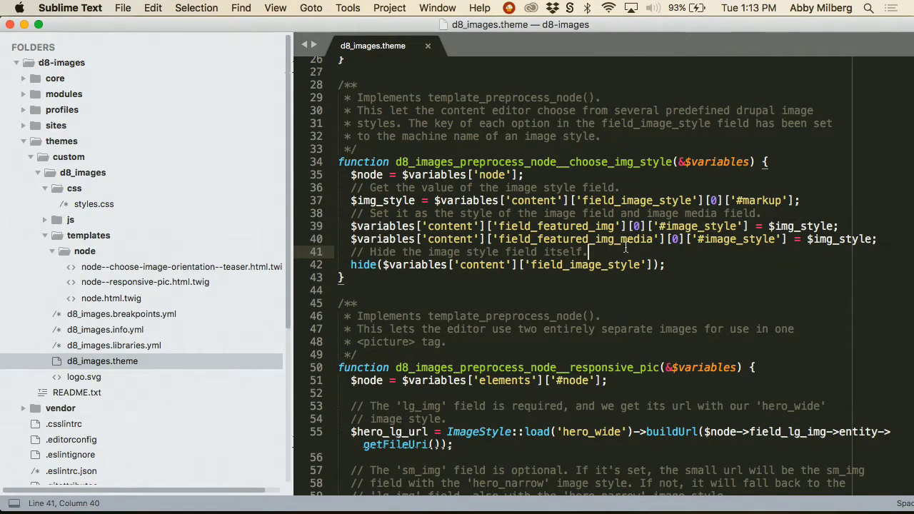
drag(621, 247, 660, 240)
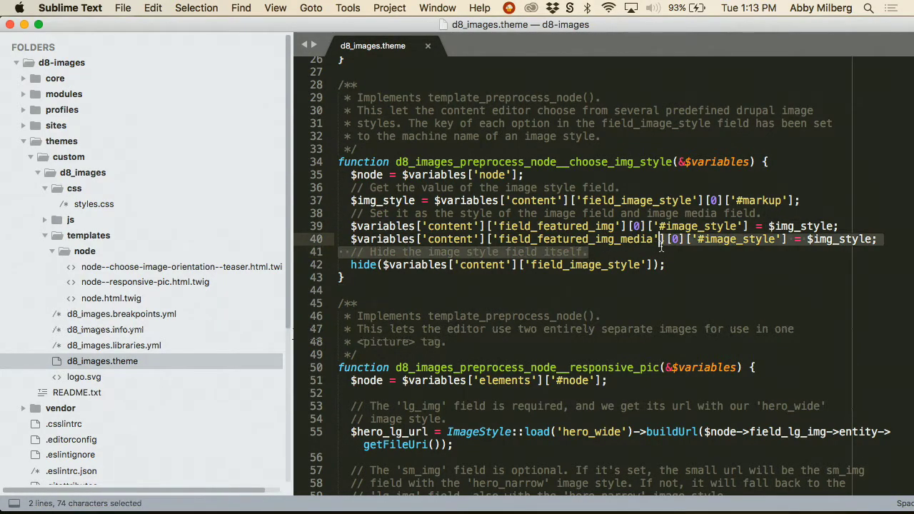
click(746, 226)
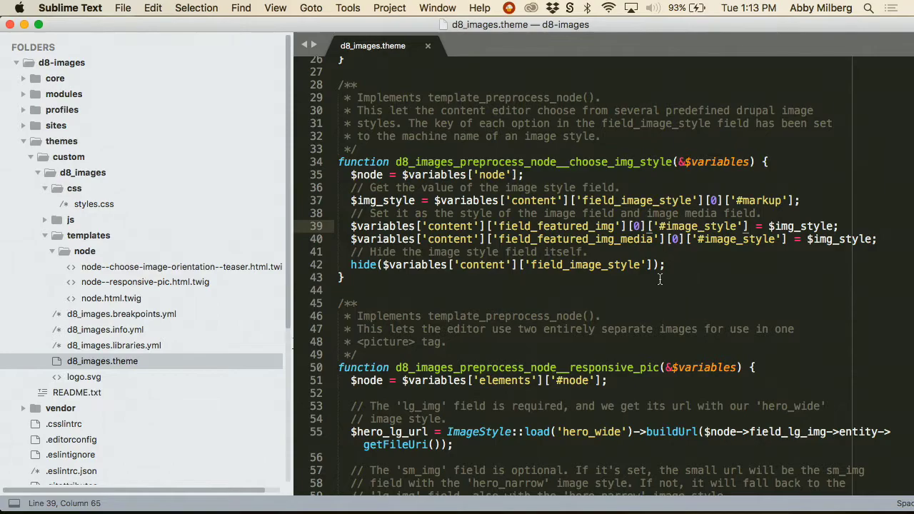
Switch back to Chrome, set the Chosen Image Style node's Image Style to Landscape and save it.
mouse_move(206, 511)
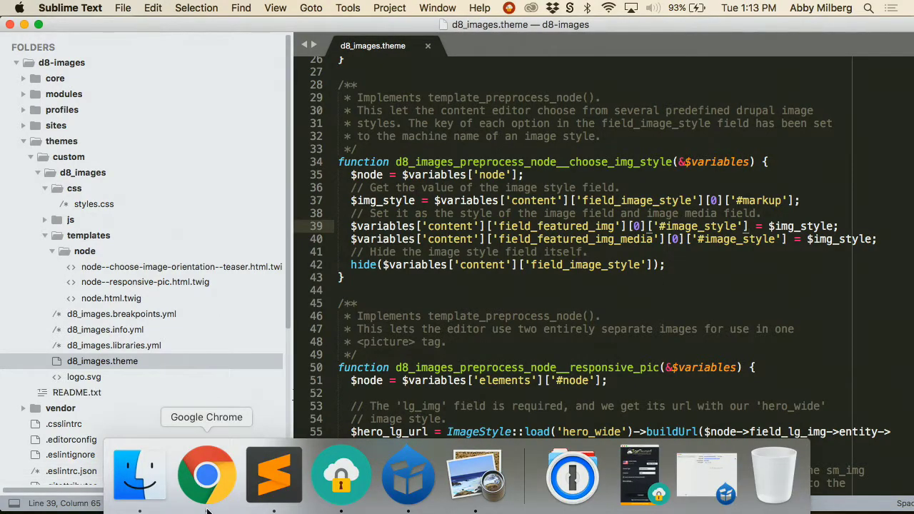
click(205, 475)
click(177, 33)
scroll(143, 314, down, 3)
click(80, 219)
click(80, 204)
scroll(178, 450, down, 3)
click(50, 434)
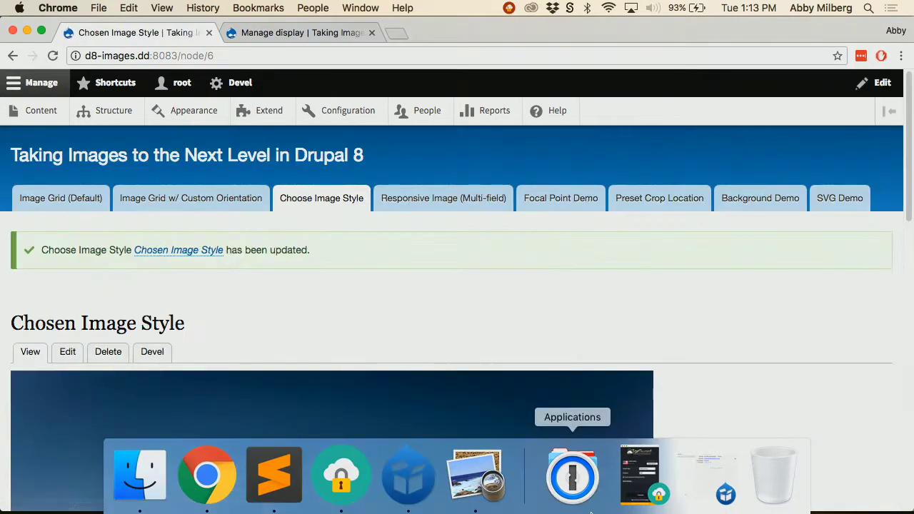
Look through the images on the updated Chosen Image Style page.
scroll(534, 261, down, 5)
scroll(534, 263, down, 15)
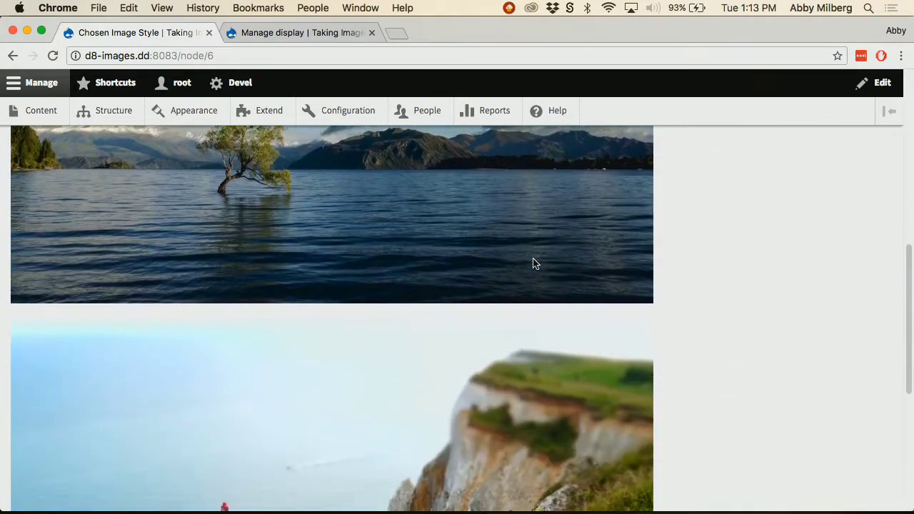
scroll(535, 264, up, 20)
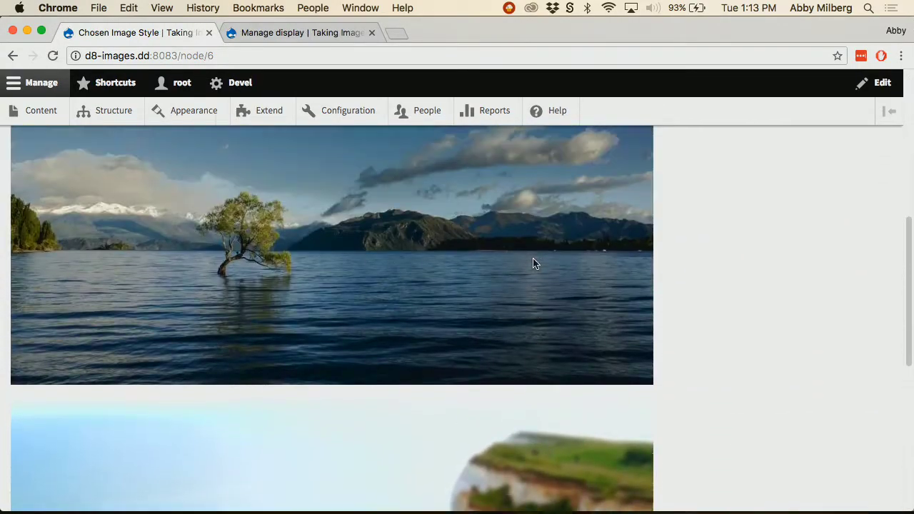
scroll(533, 261, down, 2)
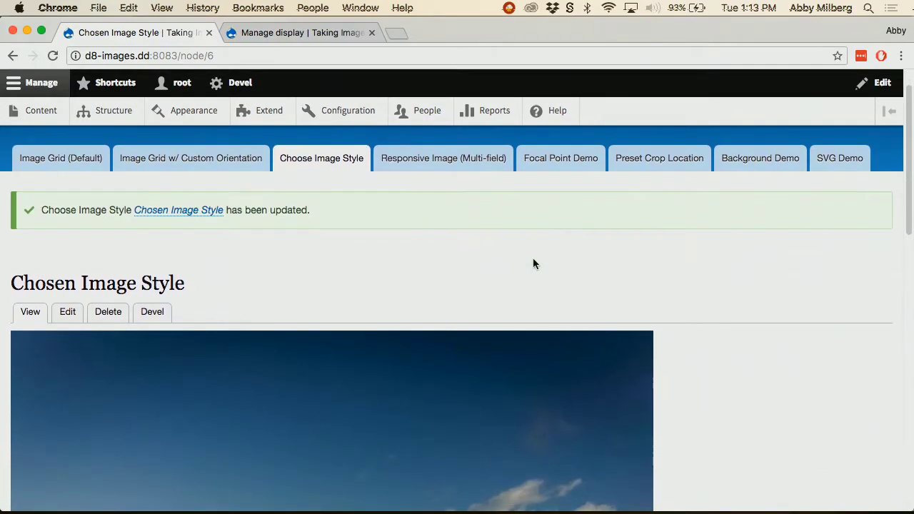
Switch to Preview and show page 6, Choosing Image Styles, of Images_DrupalCon_2018.pdf.
mouse_move(552, 500)
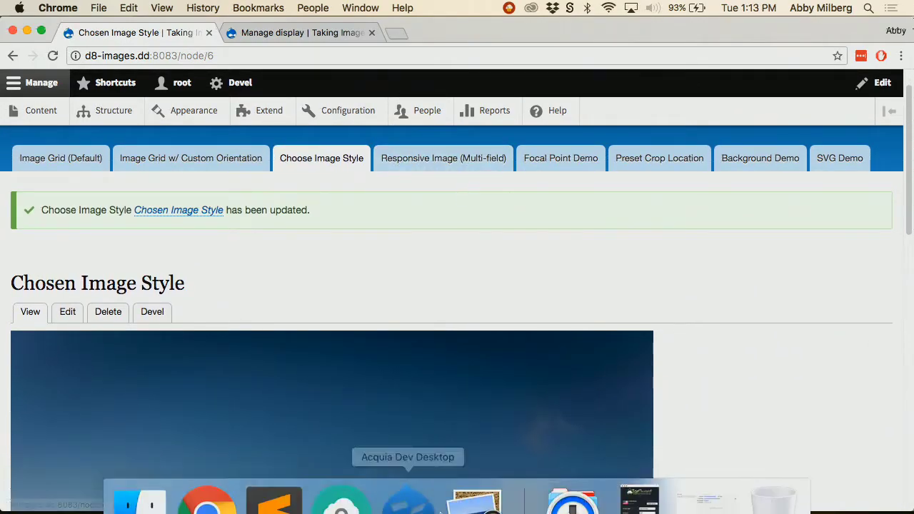
click(465, 493)
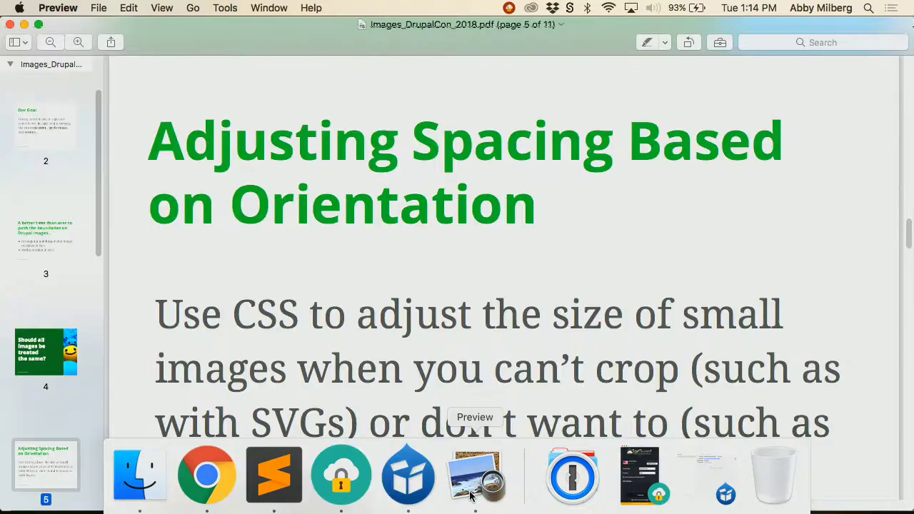
scroll(50, 437, down, 5)
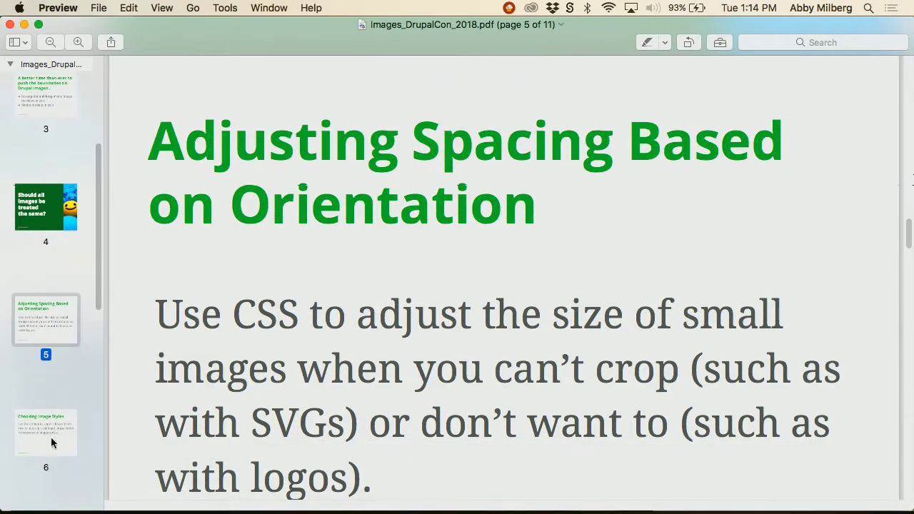
click(55, 322)
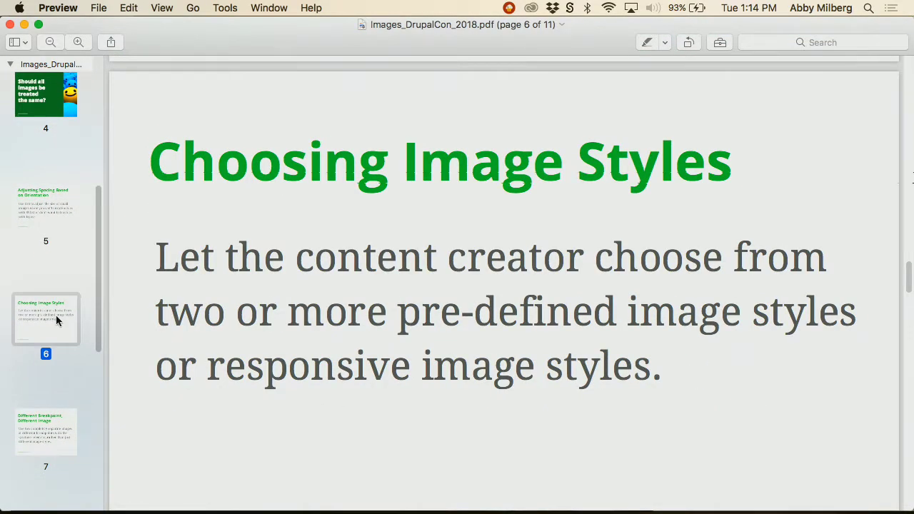